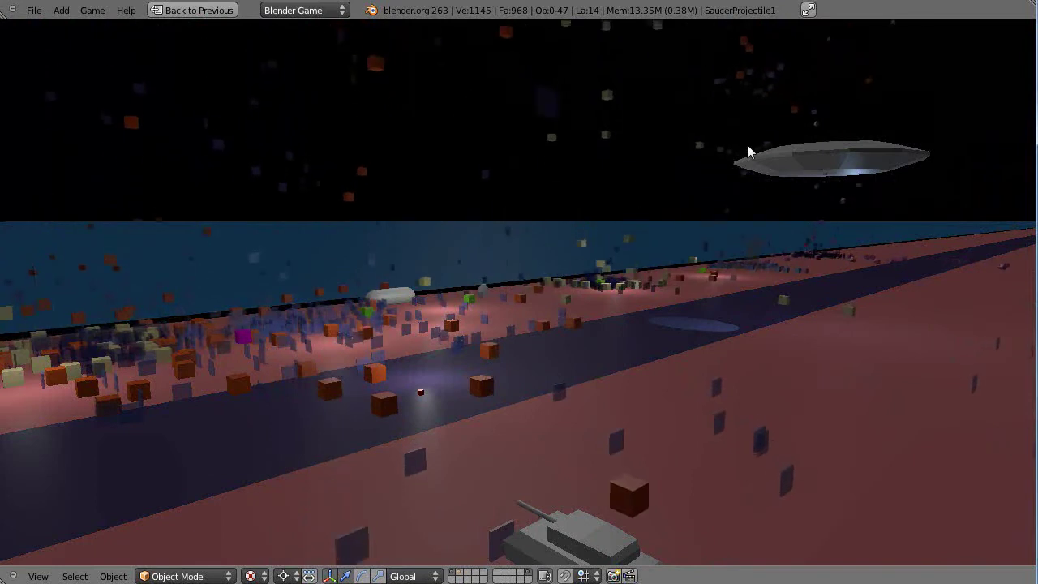
Drive the tank forward and right while firing projectiles at the cubes, then end the game
{"action": "key", "text": "Up"}
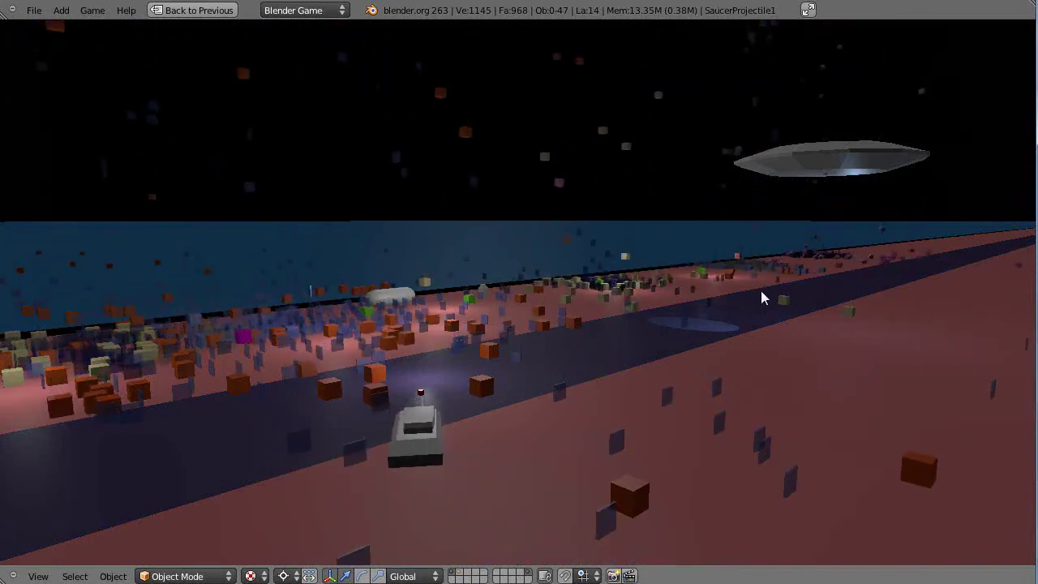
{"action": "key", "text": "space"}
{"action": "key", "text": "Right"}
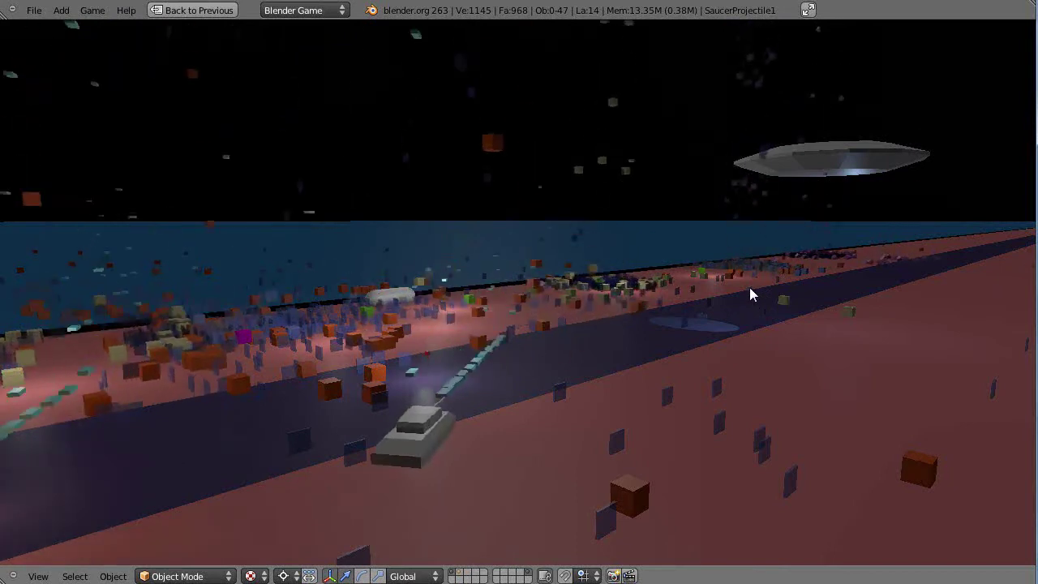
{"action": "key", "text": "space"}
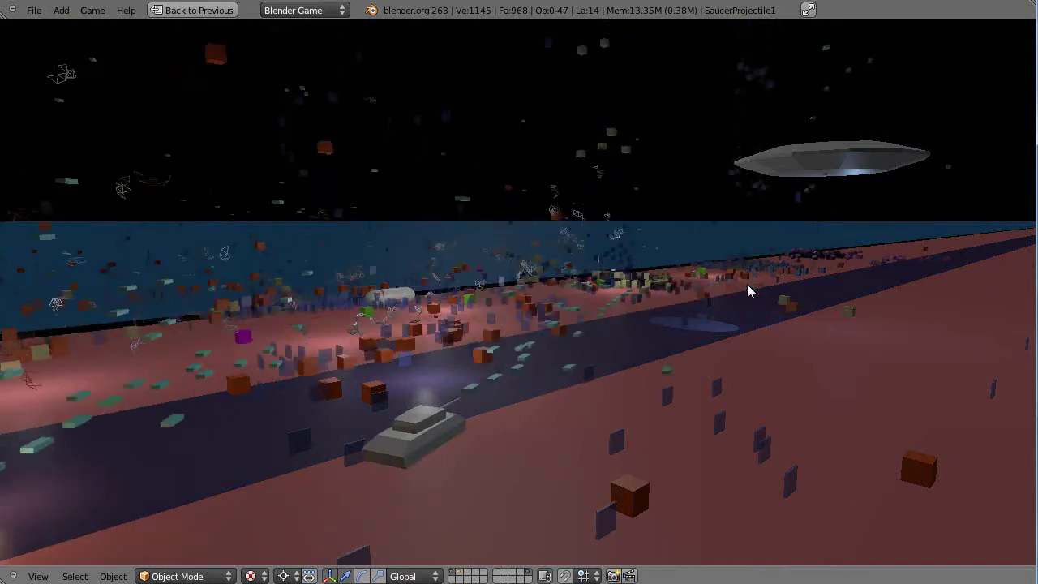
{"action": "key", "text": "space"}
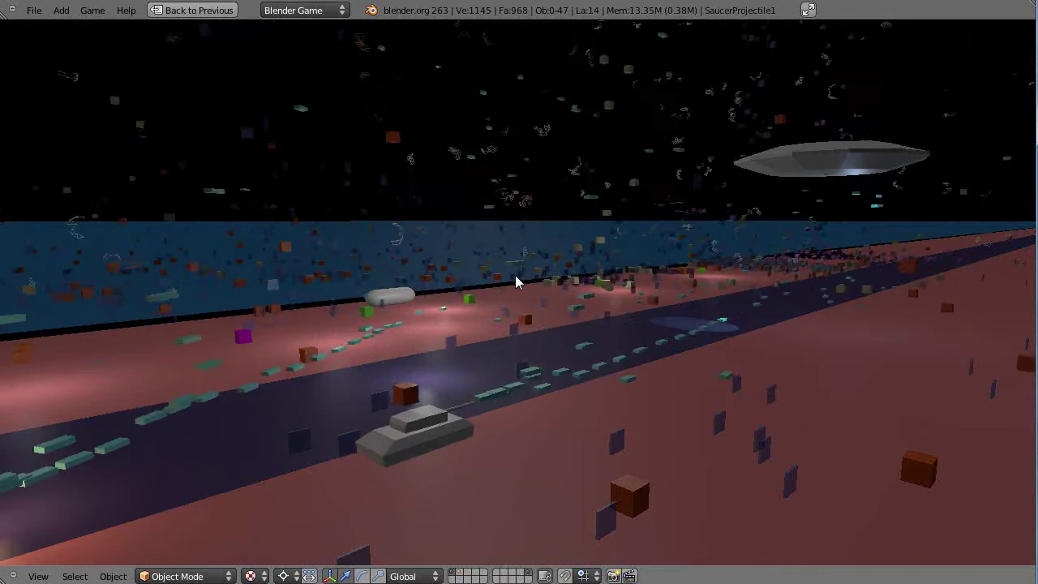
{"action": "key", "text": "space"}
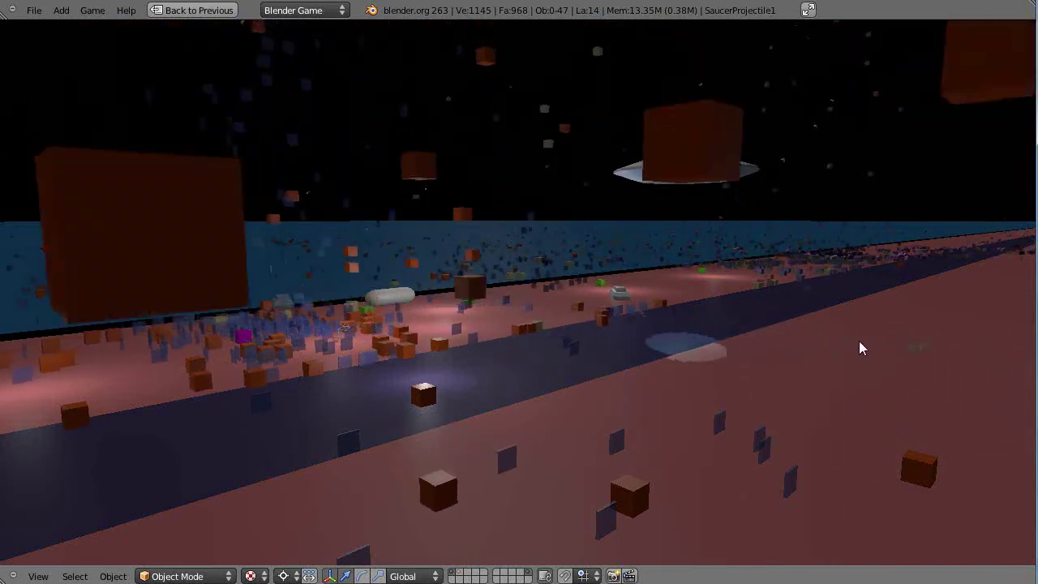
{"action": "key", "text": "Escape"}
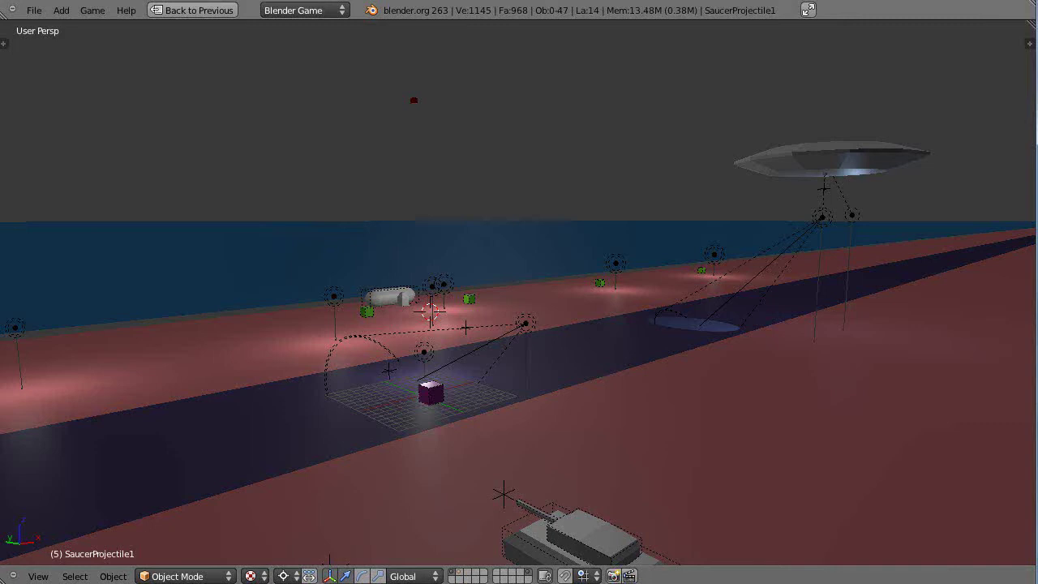
Open Extra Long Stack Calculator and position its window across the top of the Blender scene
{"action": "left_click", "coordinate": [440, 12]}
{"action": "left_click_drag", "start_coordinate": [440, 50], "coordinate": [417, 95]}
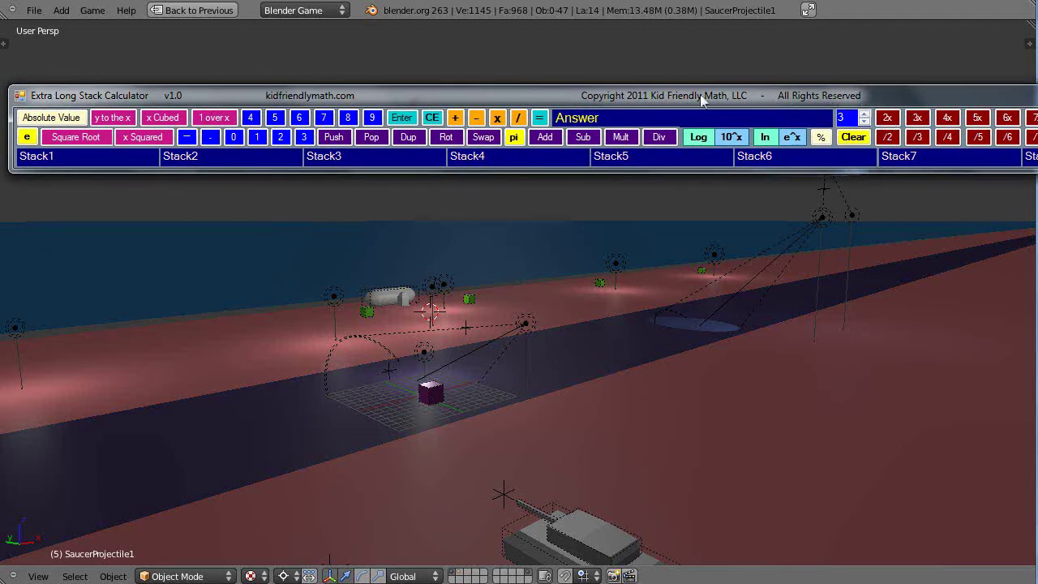
Enter 5 and double the value fifteen times in a row
{"action": "left_click", "coordinate": [276, 118]}
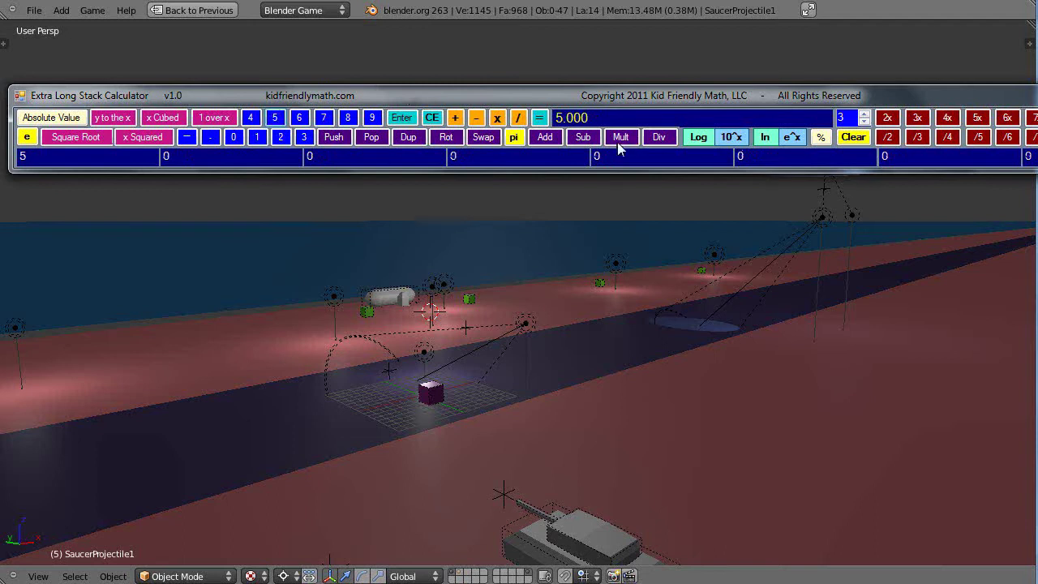
{"action": "left_click", "coordinate": [890, 120]}
{"action": "left_click", "coordinate": [889, 120]}
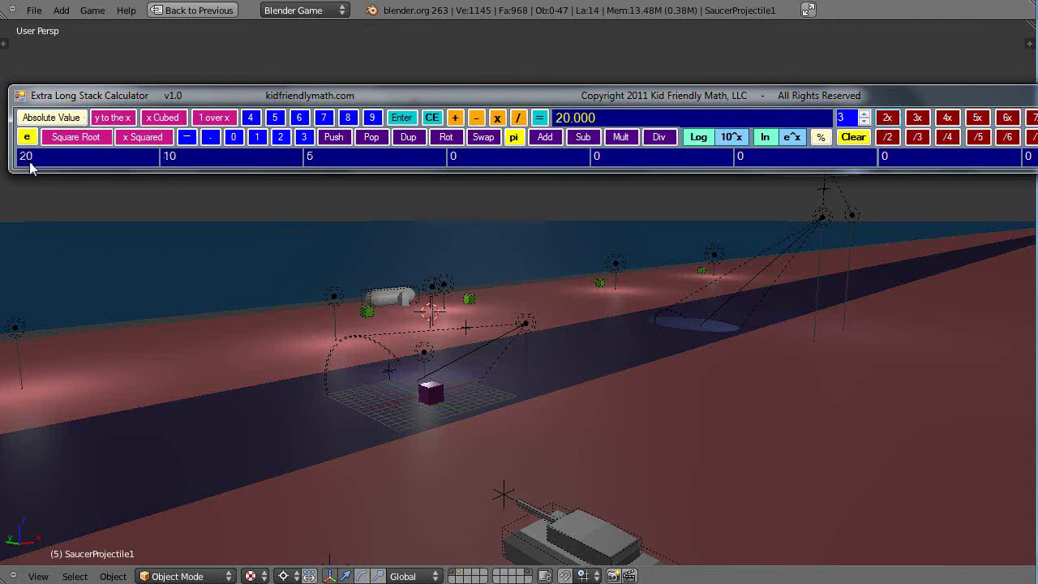
{"action": "left_click", "coordinate": [887, 119]}
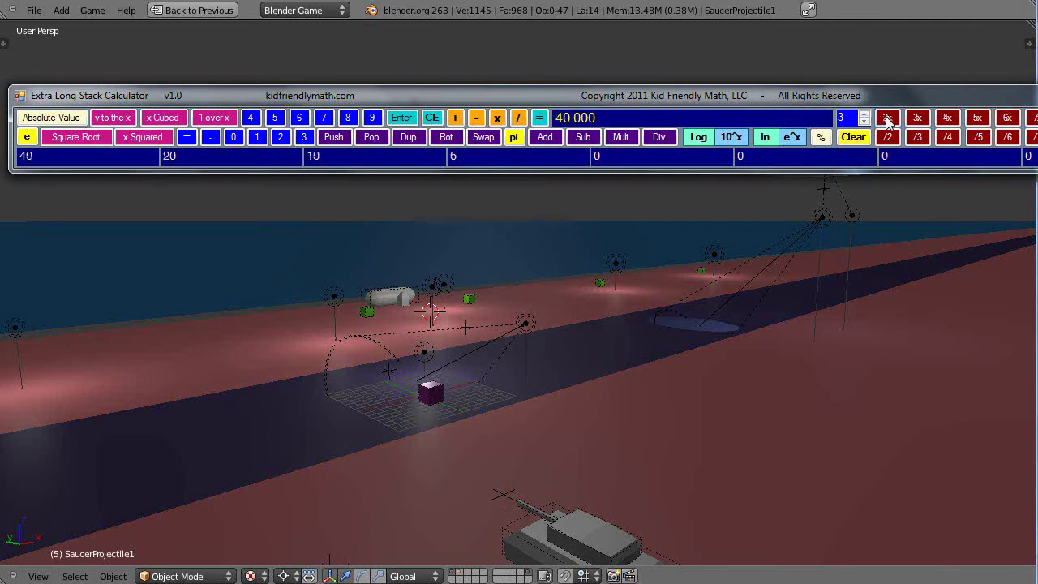
{"action": "left_click", "coordinate": [887, 119]}
{"action": "left_click", "coordinate": [886, 118]}
{"action": "left_click", "coordinate": [886, 118]}
{"action": "left_click", "coordinate": [886, 118]}
{"action": "left_click", "coordinate": [889, 120]}
{"action": "left_click", "coordinate": [888, 120]}
{"action": "left_click", "coordinate": [888, 120]}
{"action": "left_click", "coordinate": [889, 120]}
{"action": "left_click", "coordinate": [888, 120]}
{"action": "left_click", "coordinate": [888, 120]}
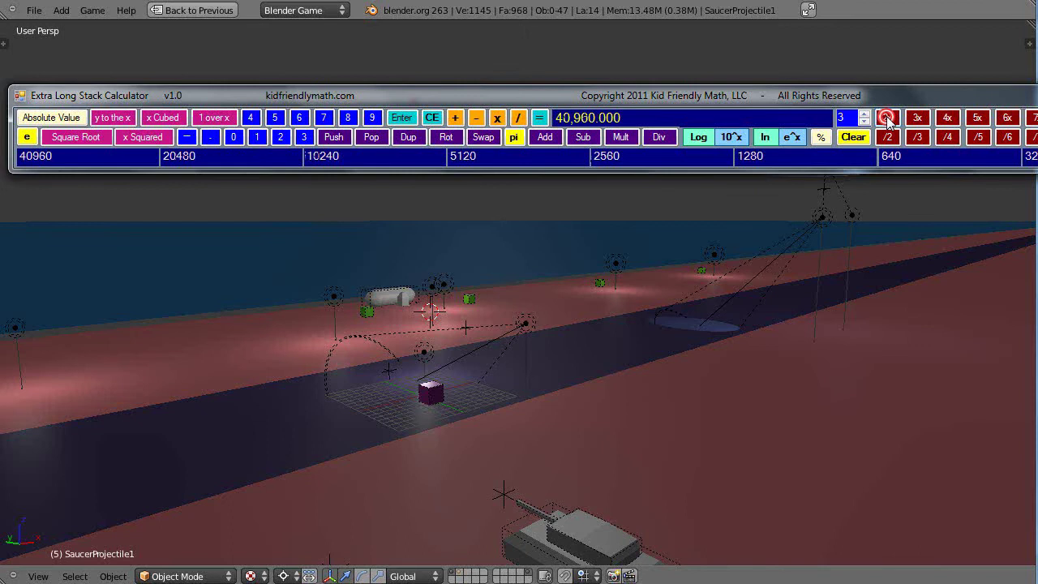
{"action": "left_click", "coordinate": [889, 120]}
{"action": "left_click", "coordinate": [888, 120]}
{"action": "left_click", "coordinate": [888, 120]}
{"action": "left_click", "coordinate": [888, 120]}
{"action": "left_click", "coordinate": [888, 120]}
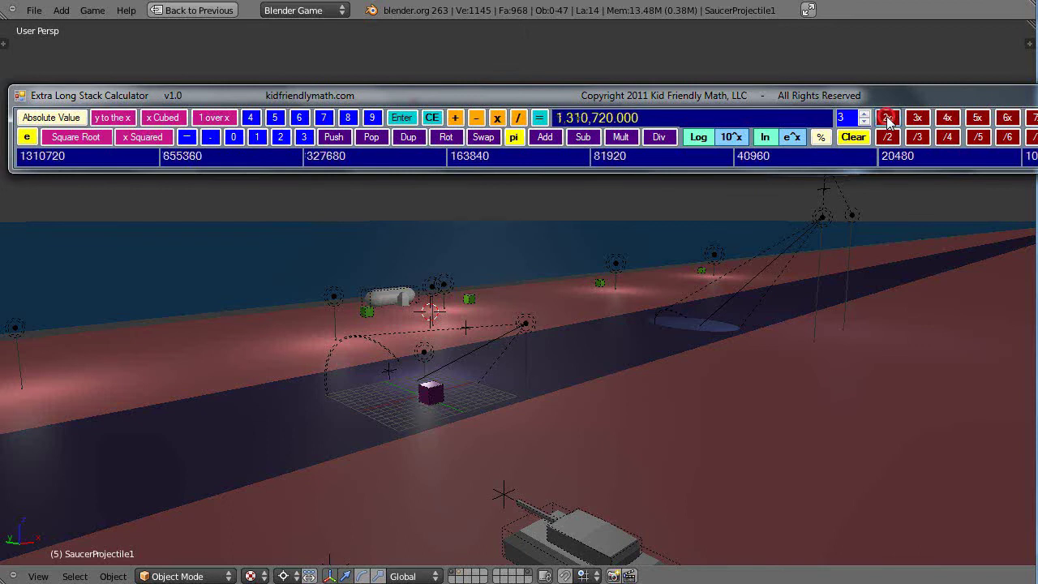
{"action": "left_click", "coordinate": [888, 120]}
{"action": "left_click", "coordinate": [888, 120]}
{"action": "left_click", "coordinate": [888, 120]}
{"action": "left_click", "coordinate": [888, 120]}
{"action": "left_click", "coordinate": [888, 120]}
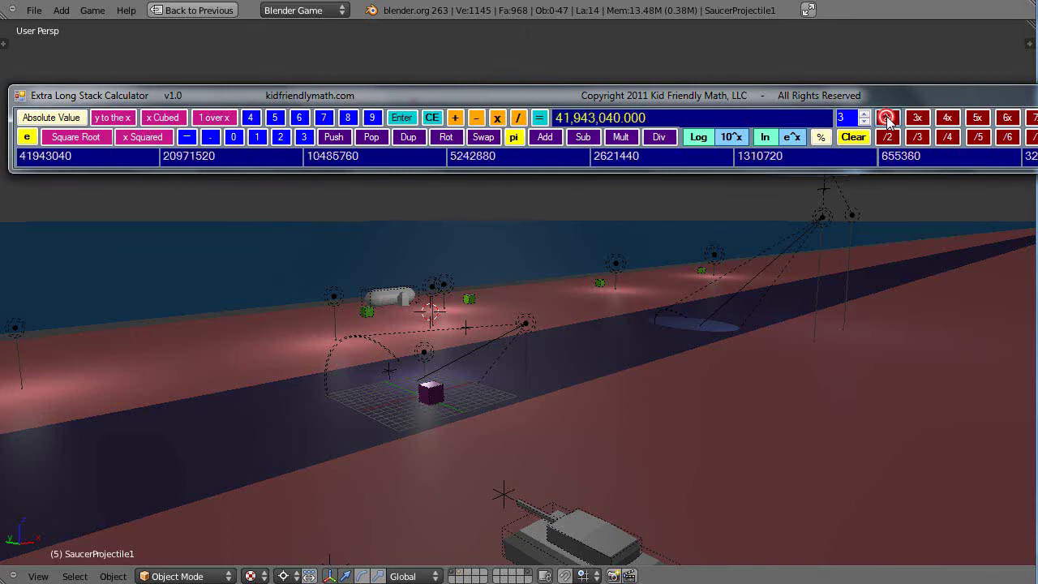
{"action": "left_click", "coordinate": [888, 120]}
{"action": "left_click", "coordinate": [889, 120]}
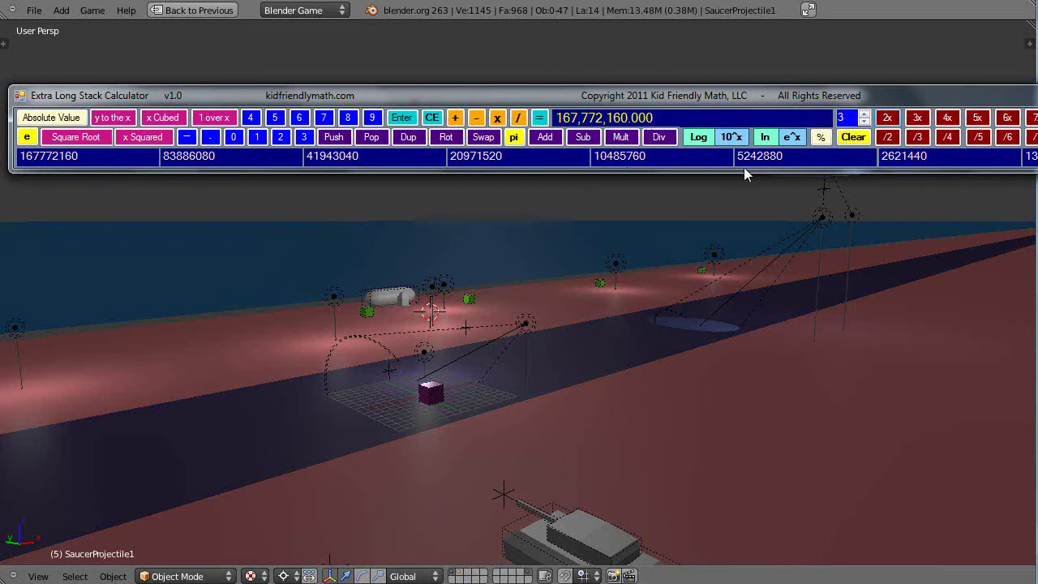
Multiply by 5 repeatedly, then divide by 4 twice to reach about 1.49E+37
{"action": "left_click", "coordinate": [977, 119]}
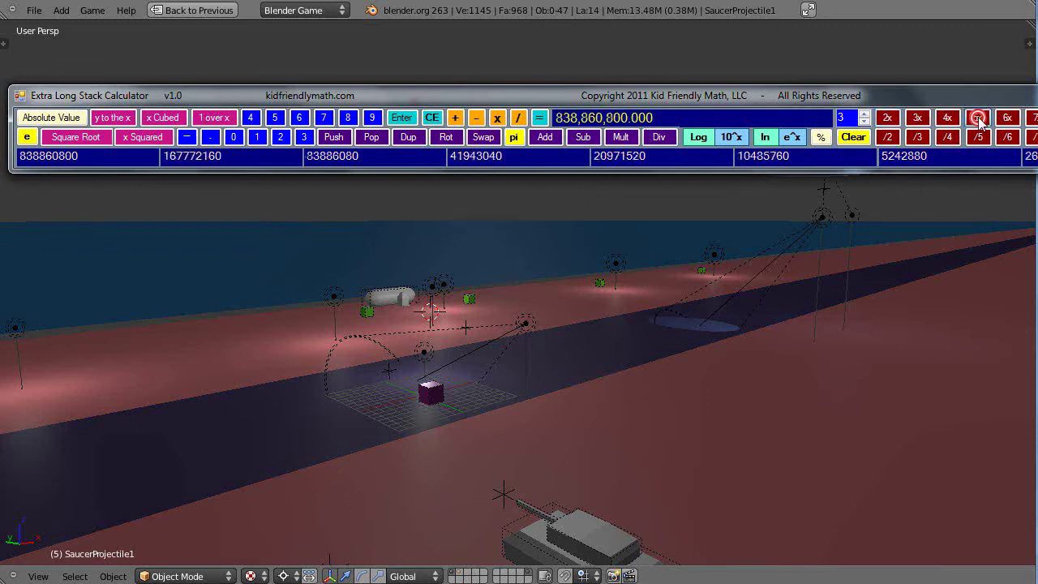
{"action": "left_click", "coordinate": [978, 118]}
{"action": "left_click", "coordinate": [978, 119]}
{"action": "left_click", "coordinate": [977, 119]}
{"action": "left_click", "coordinate": [978, 119]}
{"action": "left_click", "coordinate": [977, 119]}
{"action": "left_click", "coordinate": [977, 119]}
{"action": "left_click", "coordinate": [977, 119]}
{"action": "double_click", "coordinate": [977, 118]}
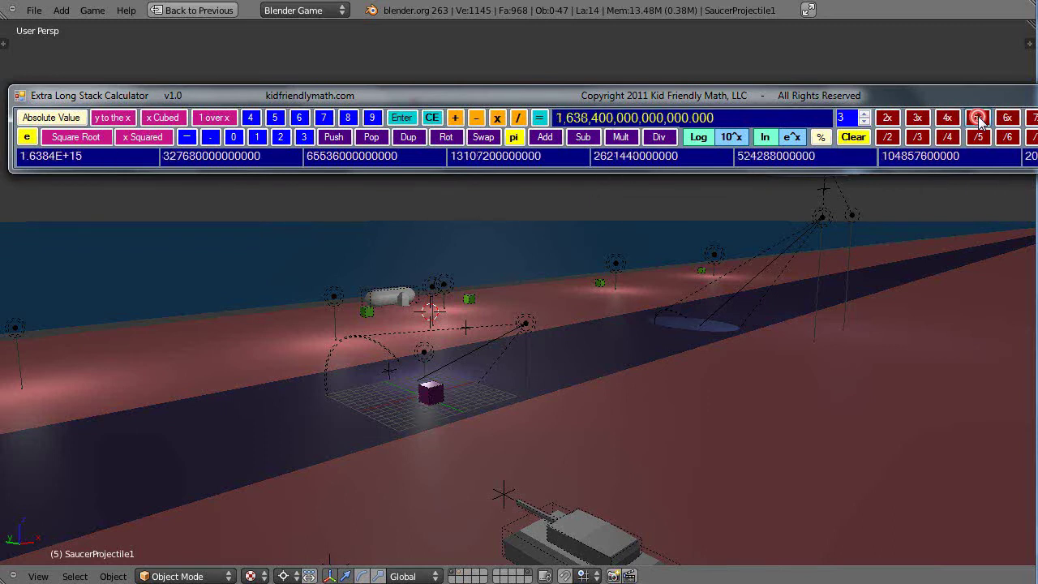
{"action": "left_click", "coordinate": [977, 119]}
{"action": "left_click", "coordinate": [978, 118]}
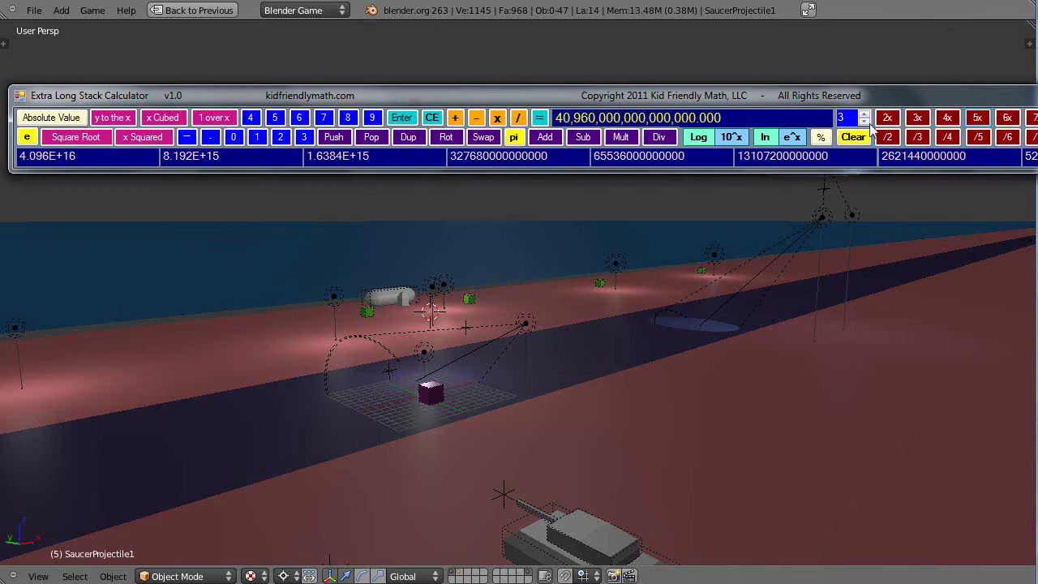
{"action": "left_click", "coordinate": [978, 119]}
{"action": "left_click", "coordinate": [978, 119]}
{"action": "left_click", "coordinate": [977, 118]}
{"action": "left_click", "coordinate": [977, 118]}
{"action": "left_click", "coordinate": [977, 118]}
{"action": "left_click", "coordinate": [978, 118]}
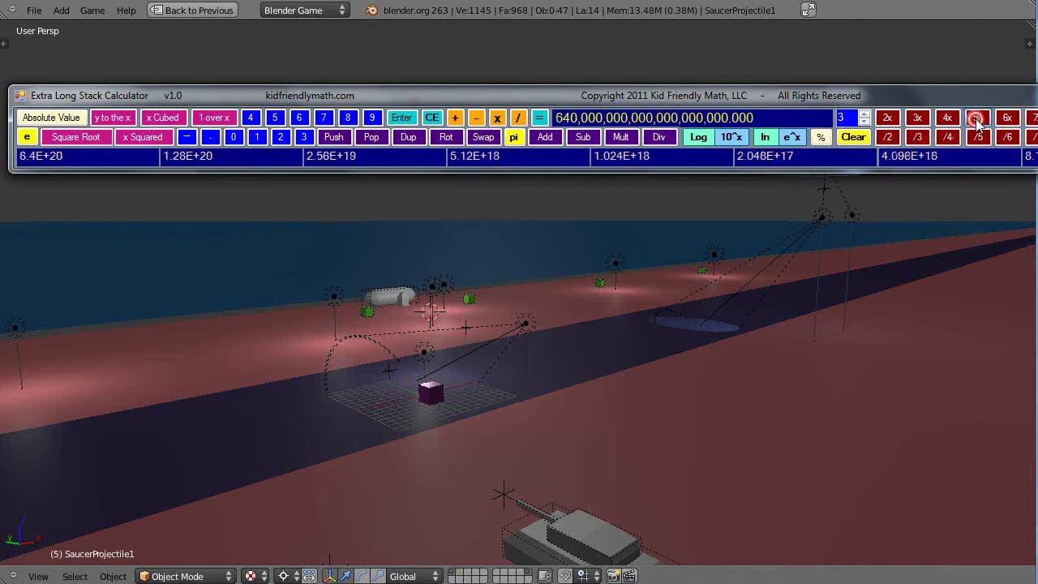
{"action": "triple_click", "coordinate": [978, 118]}
{"action": "triple_click", "coordinate": [977, 118]}
{"action": "triple_click", "coordinate": [978, 118]}
{"action": "triple_click", "coordinate": [977, 119]}
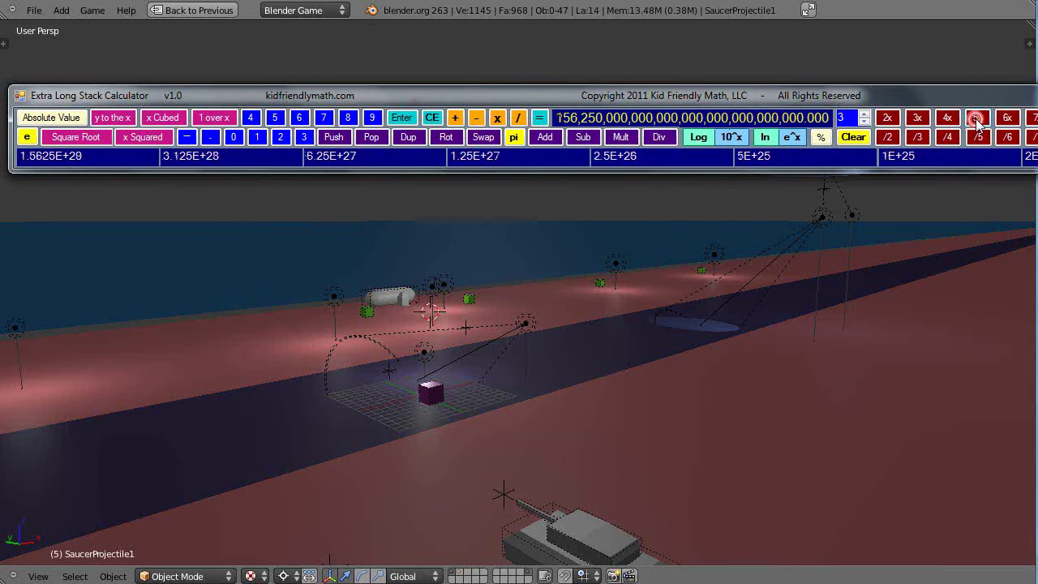
{"action": "double_click", "coordinate": [977, 118]}
{"action": "triple_click", "coordinate": [978, 118]}
{"action": "triple_click", "coordinate": [977, 118]}
{"action": "triple_click", "coordinate": [978, 118]}
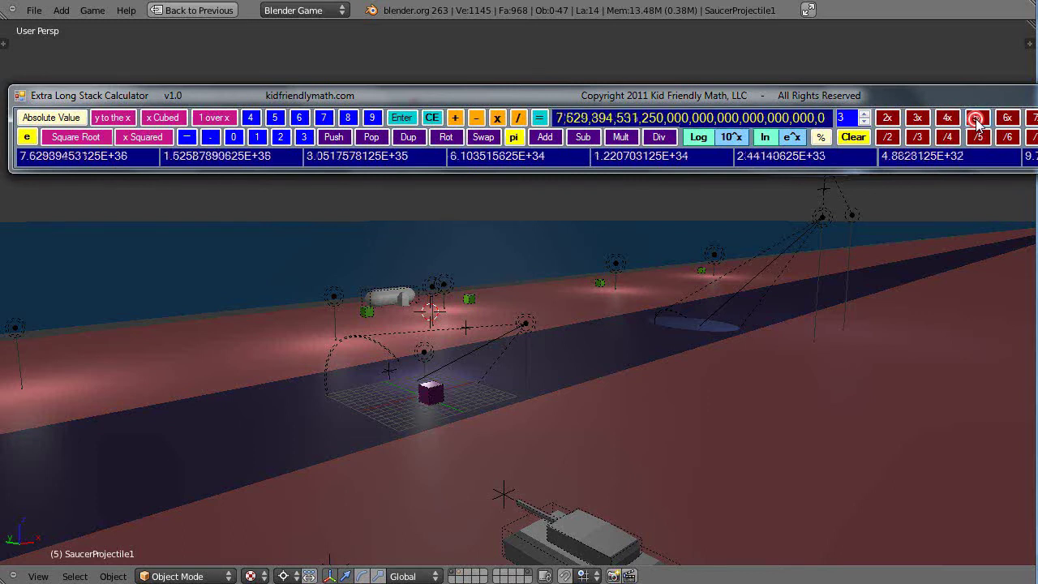
{"action": "double_click", "coordinate": [978, 119]}
{"action": "left_click", "coordinate": [978, 118]}
{"action": "left_click", "coordinate": [947, 137]}
{"action": "double_click", "coordinate": [948, 136]}
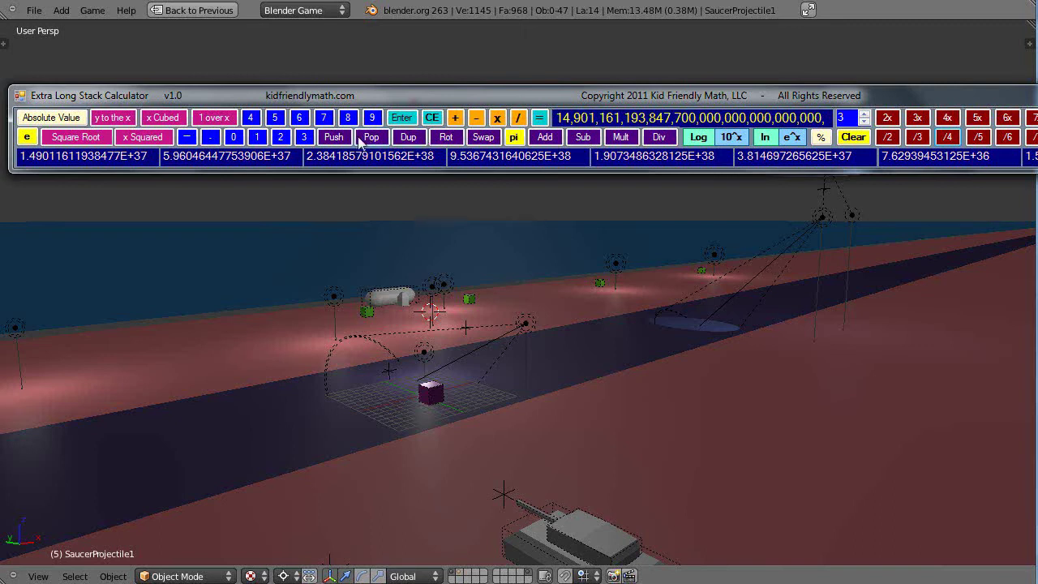
Swap the top two stack values until 5.96E+37 sits first
{"action": "left_click", "coordinate": [479, 137]}
{"action": "left_click", "coordinate": [479, 136]}
{"action": "left_click", "coordinate": [480, 136]}
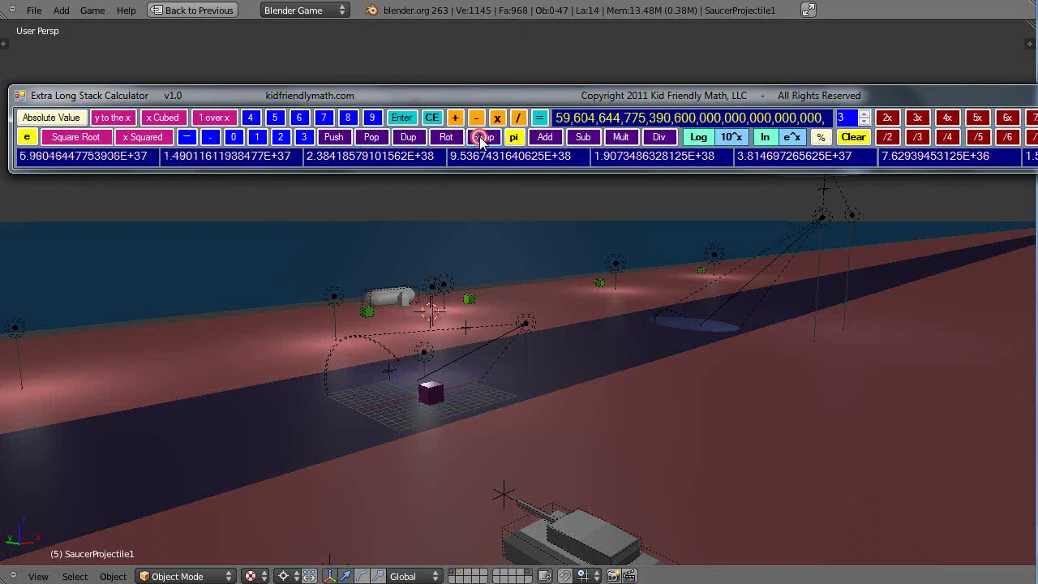
{"action": "left_click", "coordinate": [479, 136]}
{"action": "left_click", "coordinate": [480, 136]}
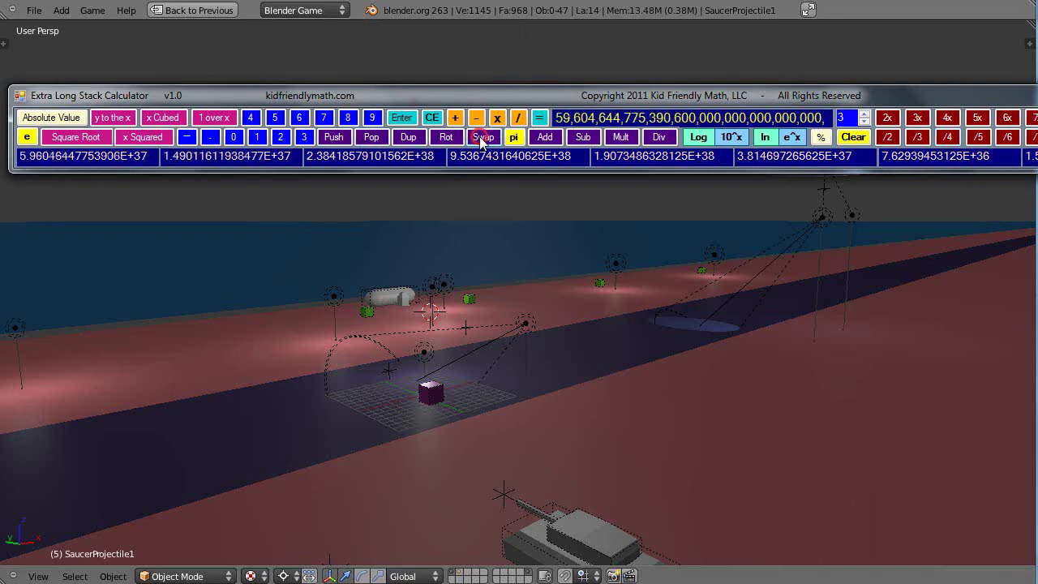
Push four zeros onto the stack, then pop them back off
{"action": "left_click", "coordinate": [337, 138]}
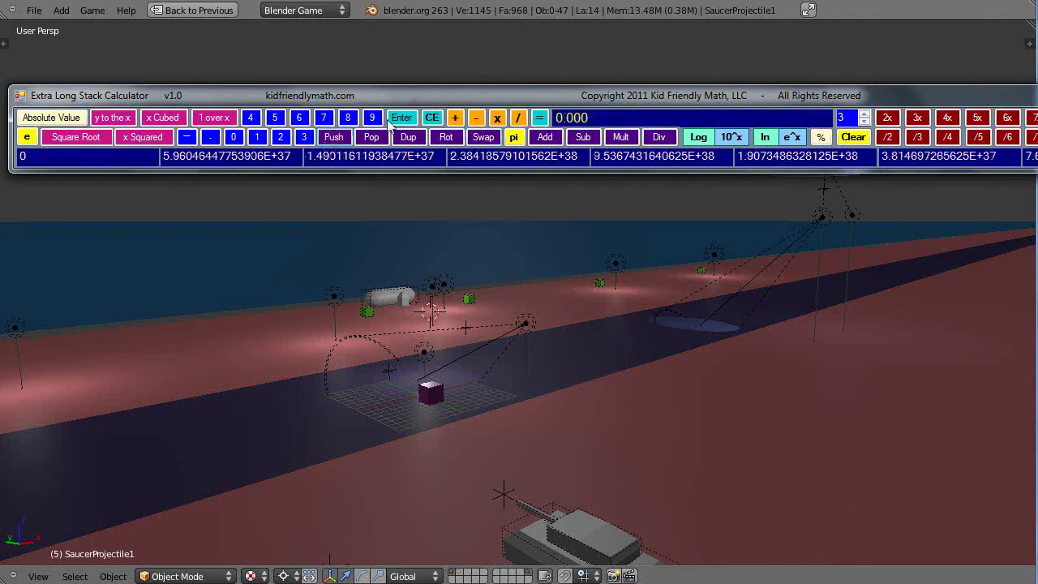
{"action": "left_click", "coordinate": [329, 139]}
{"action": "left_click", "coordinate": [330, 139]}
{"action": "left_click", "coordinate": [329, 139]}
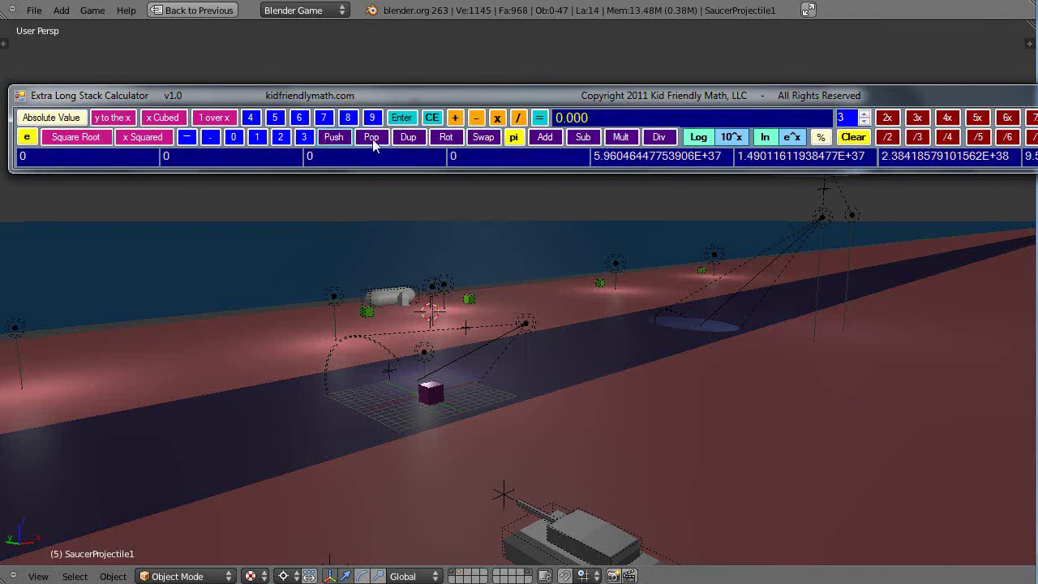
{"action": "left_click", "coordinate": [372, 138]}
{"action": "left_click", "coordinate": [372, 138]}
{"action": "left_click", "coordinate": [371, 138]}
{"action": "left_click", "coordinate": [372, 138]}
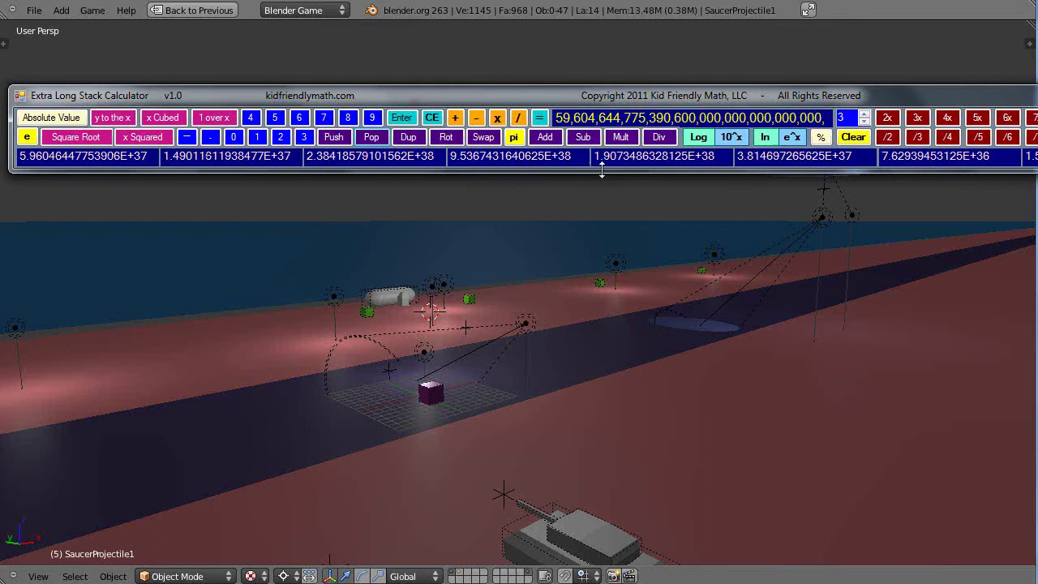
Move the calculator window aside and back, then close it to reveal Tech/Math Instructor
{"action": "left_click_drag", "start_coordinate": [985, 95], "coordinate": [691, 560]}
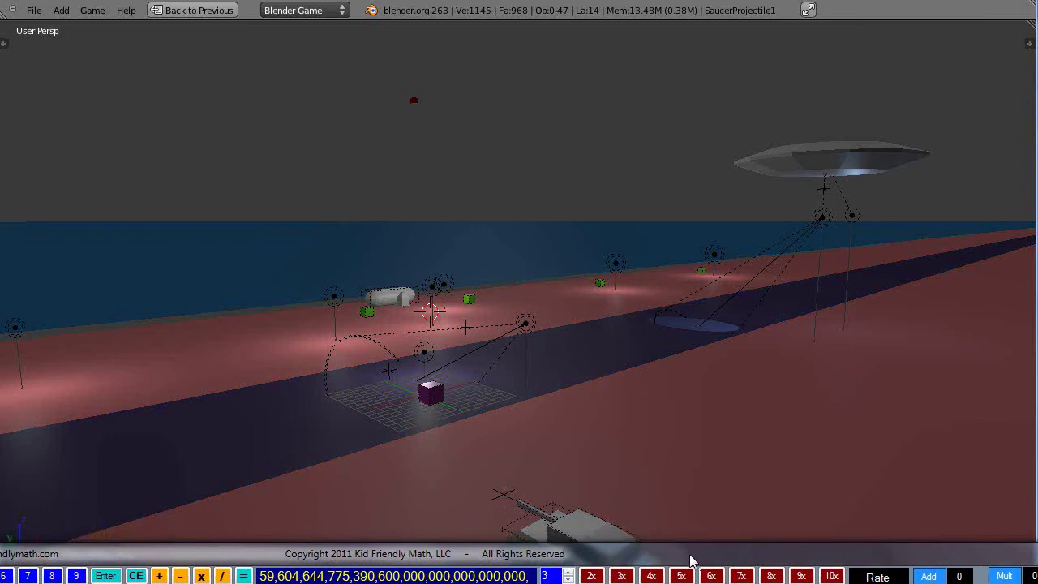
{"action": "left_click_drag", "start_coordinate": [598, 549], "coordinate": [776, 38]}
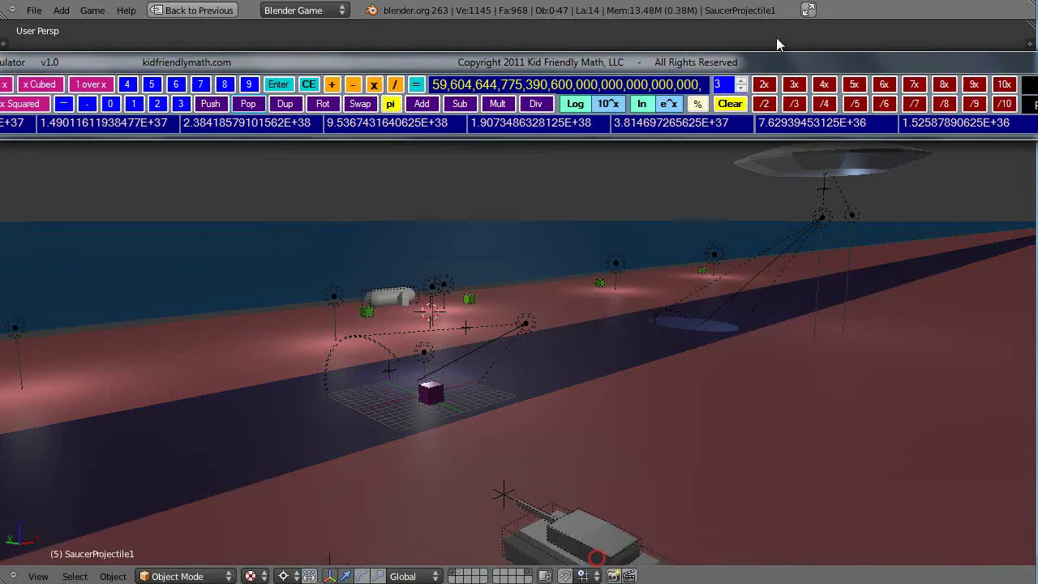
{"action": "left_click", "coordinate": [776, 44]}
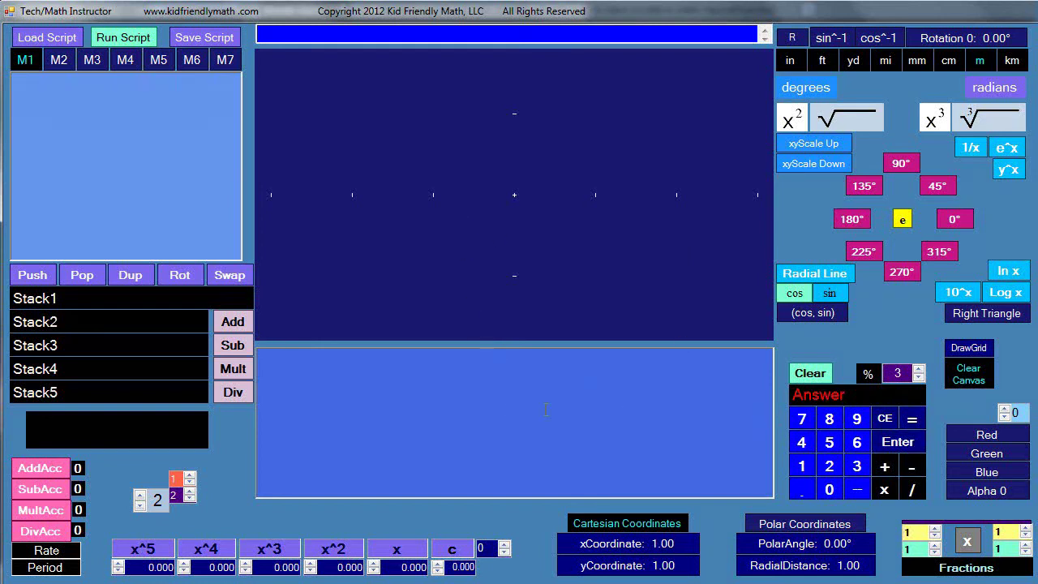
Enter the sample text 'xdfghdfgd' in Tech/Math Instructor's lower text area
{"action": "left_click", "coordinate": [417, 400]}
{"action": "type", "text": "xdfghdfgd"}
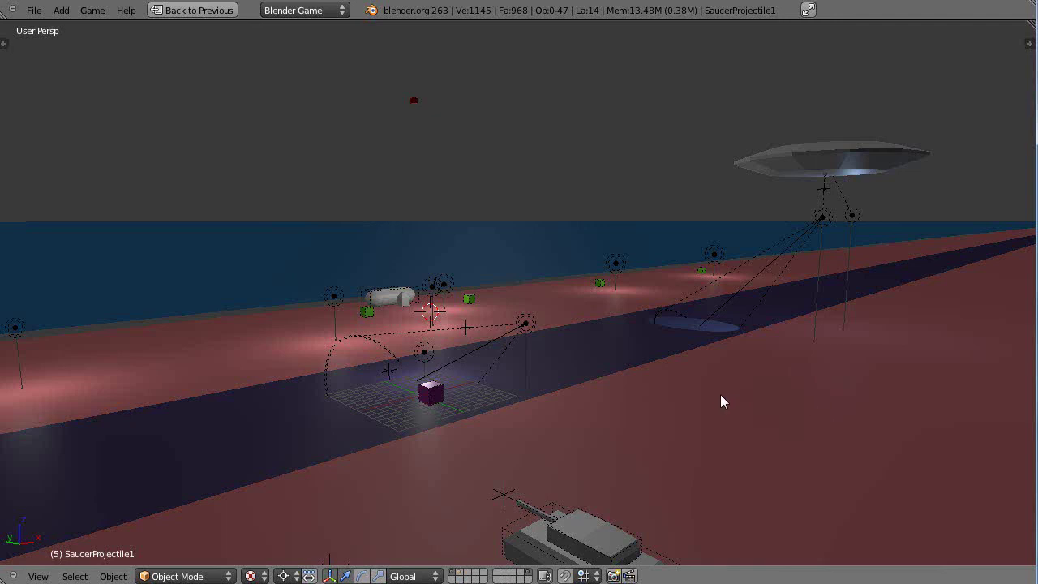
Zoom and orbit the viewport to view the two tanks beneath the saucer and road
{"action": "scroll", "coordinate": [762, 413], "scroll_direction": "down", "scroll_amount": 2}
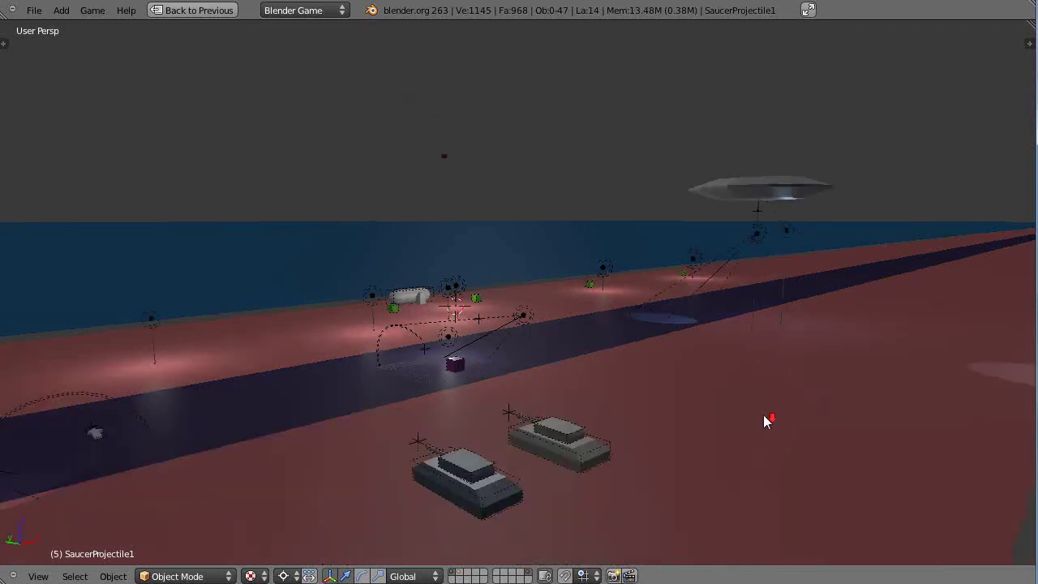
{"action": "scroll", "coordinate": [764, 415], "scroll_direction": "up", "scroll_amount": 2}
{"action": "scroll", "coordinate": [764, 415], "scroll_direction": "down", "scroll_amount": 2}
{"action": "middle_click_drag", "start_coordinate": [733, 430], "coordinate": [771, 429]}
{"action": "scroll", "coordinate": [763, 438], "scroll_direction": "up", "scroll_amount": 2}
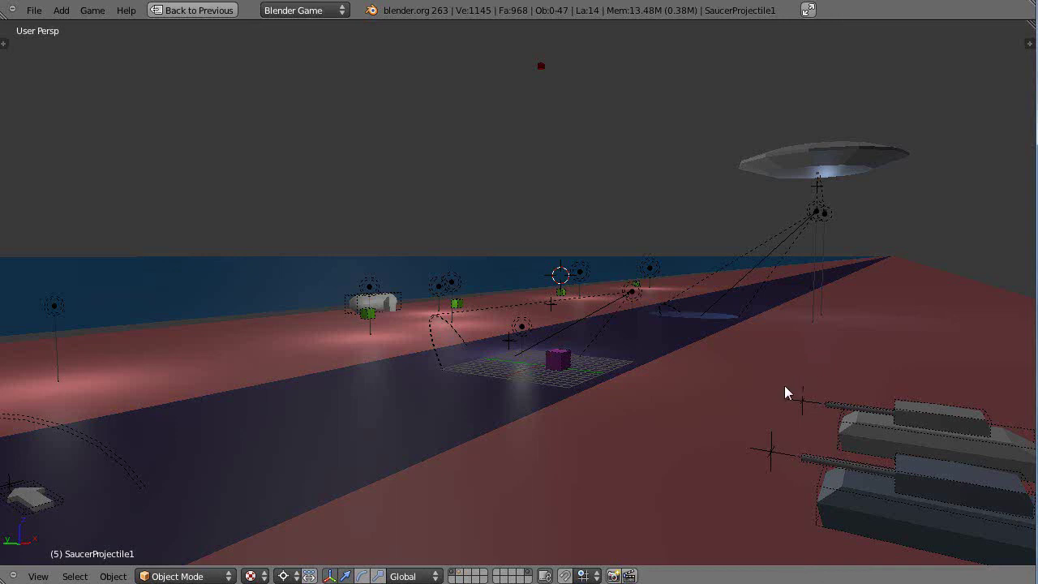
{"action": "middle_click_drag", "start_coordinate": [787, 395], "coordinate": [720, 398]}
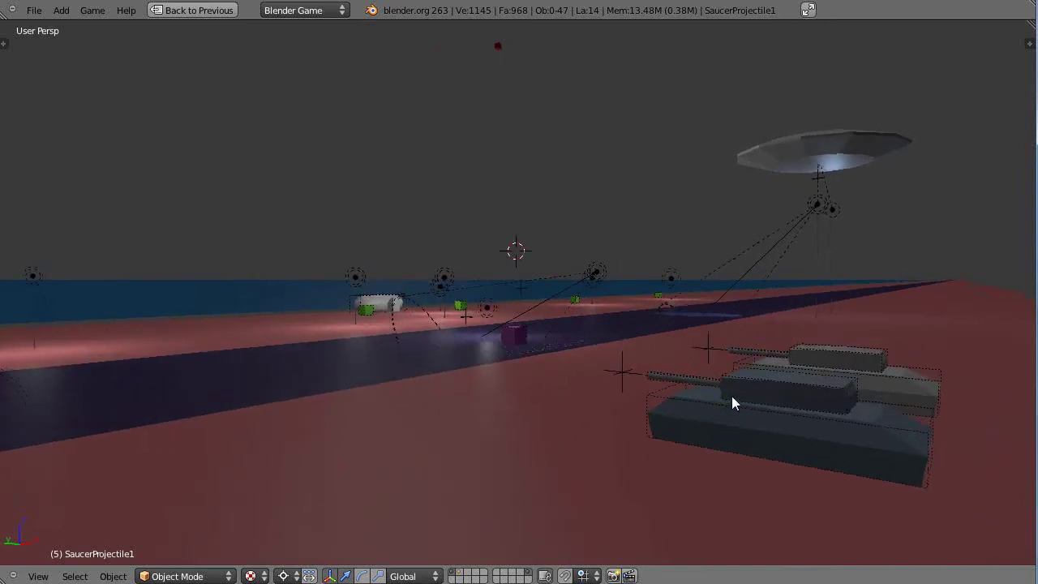